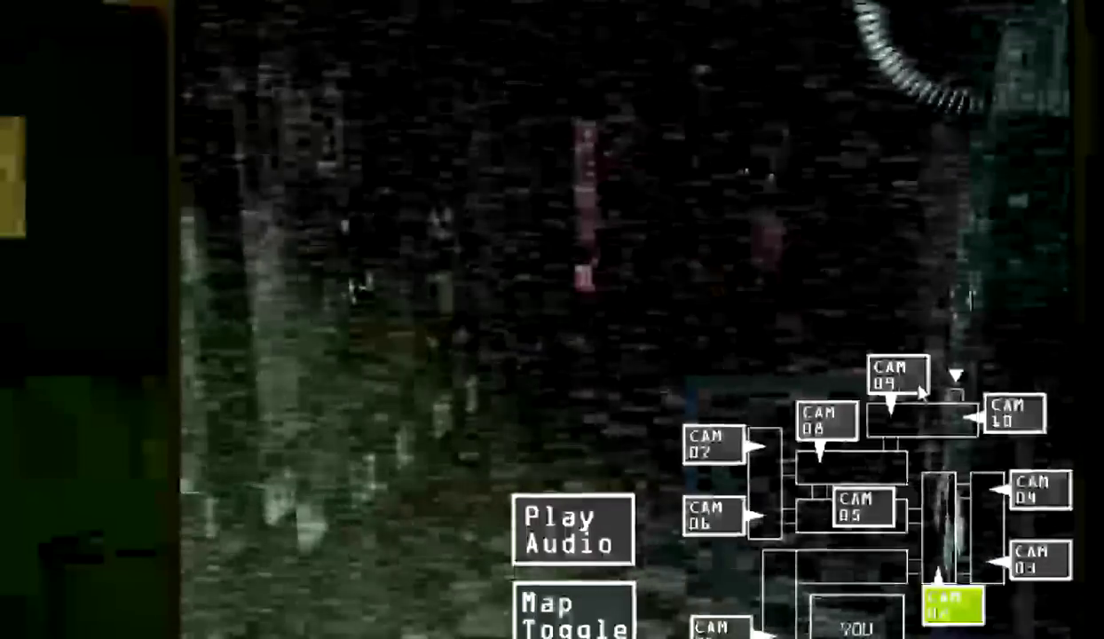
- Cycle through CAM 09, 06, 05, 02, 03, 04, 10 and 09, ending on CAM 08
left_click(921, 389)
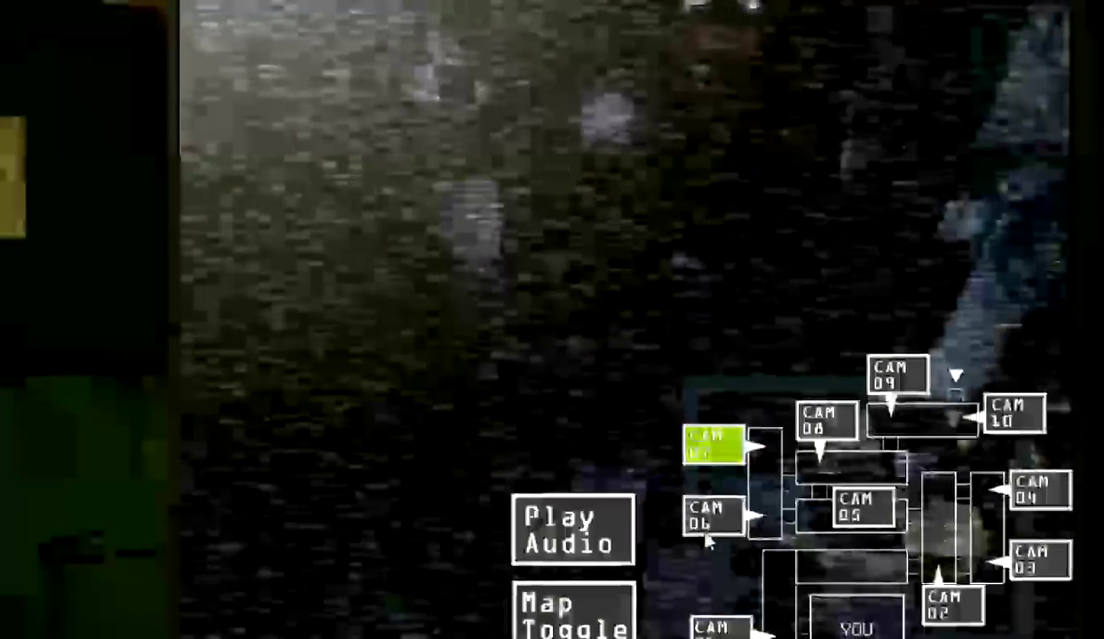
left_click(707, 533)
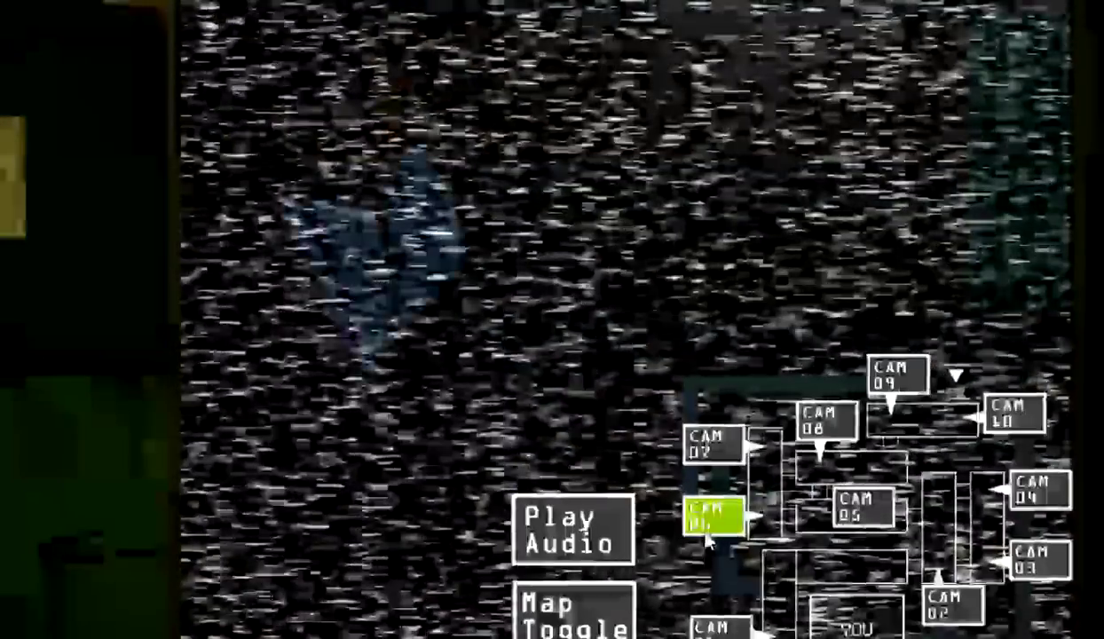
left_click(874, 517)
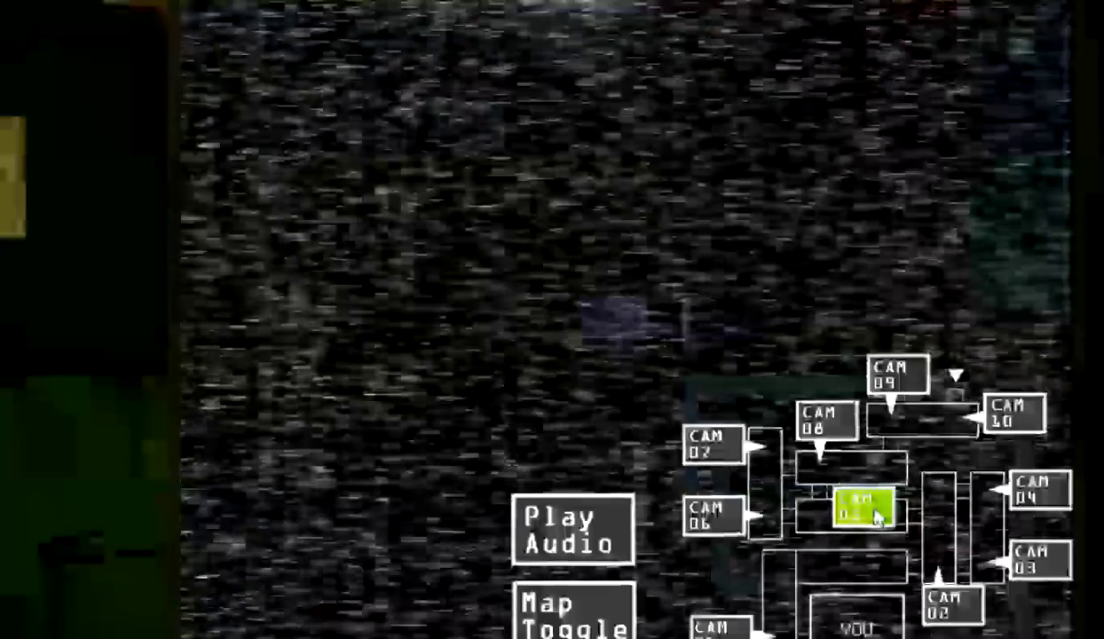
left_click(954, 608)
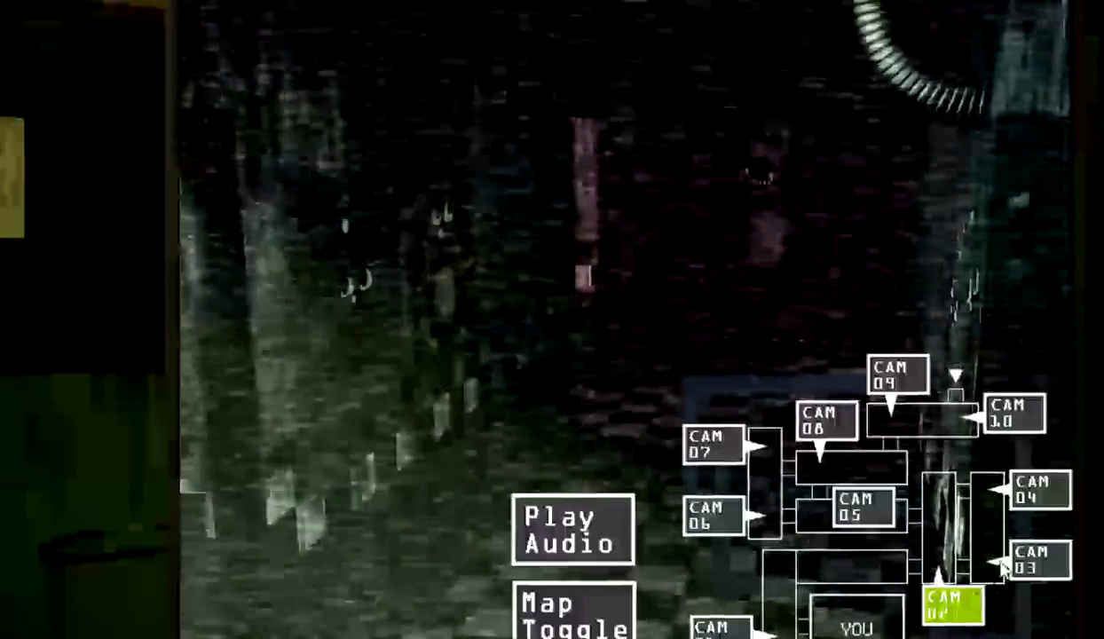
left_click(1021, 562)
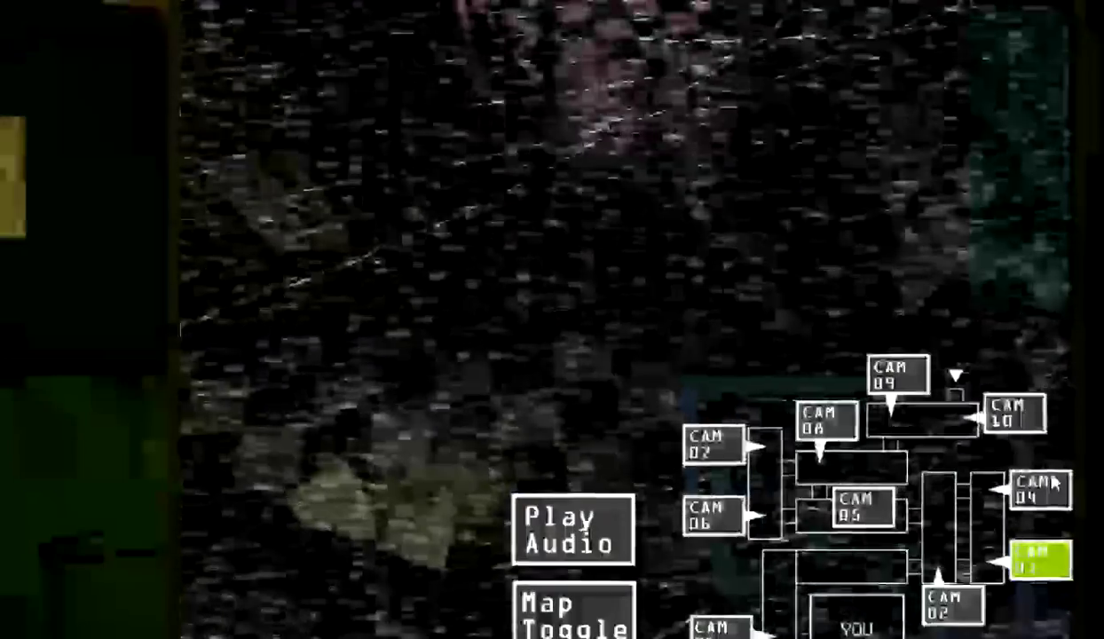
left_click(1039, 490)
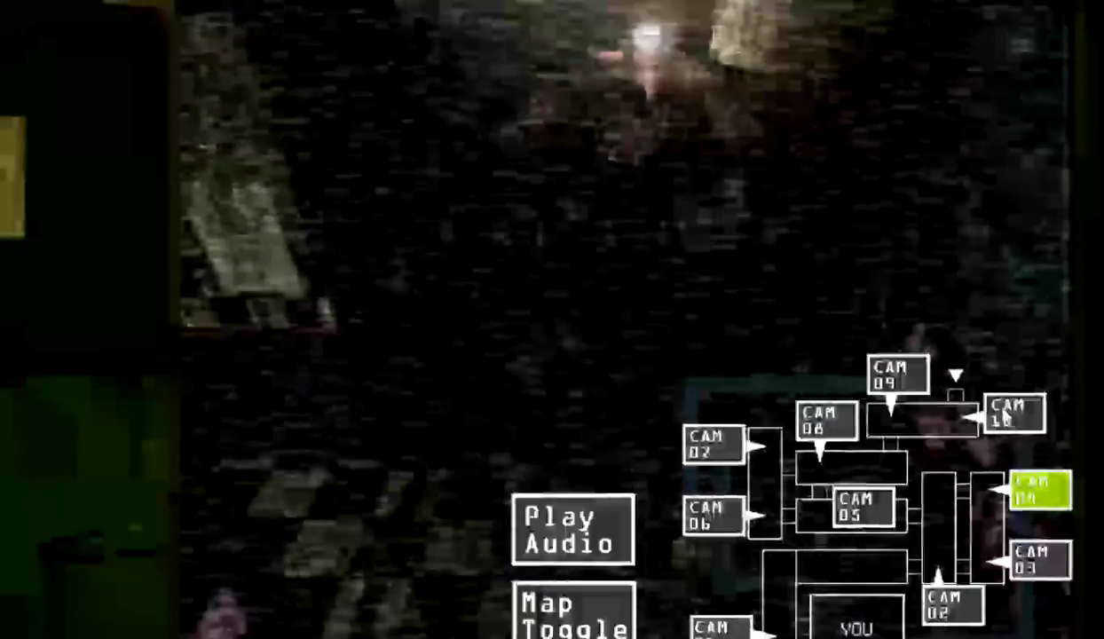
left_click(1005, 416)
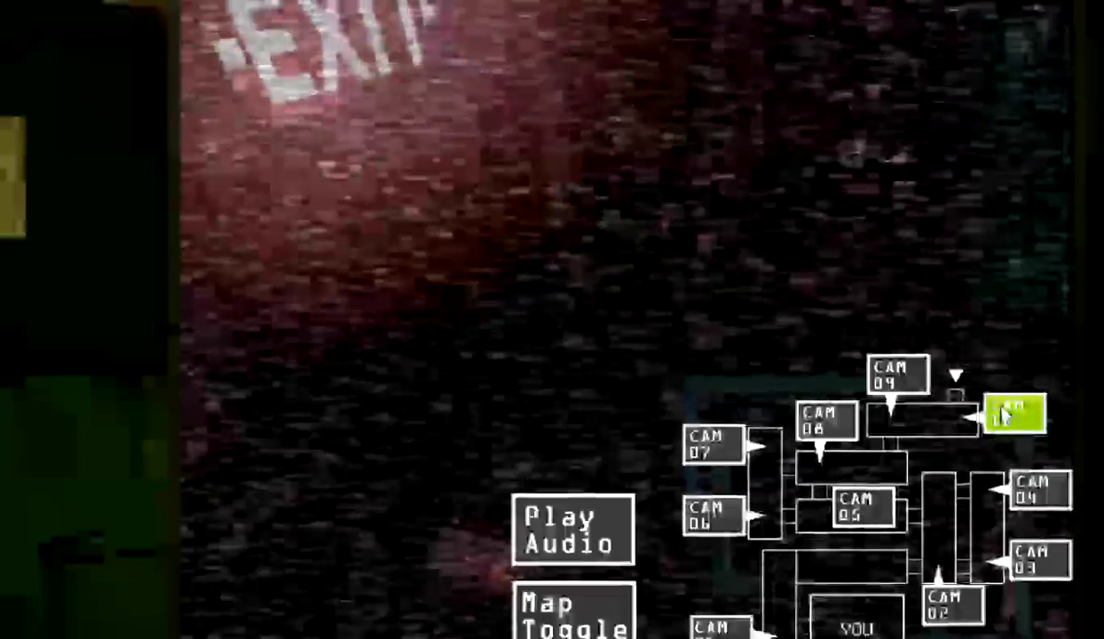
left_click(898, 373)
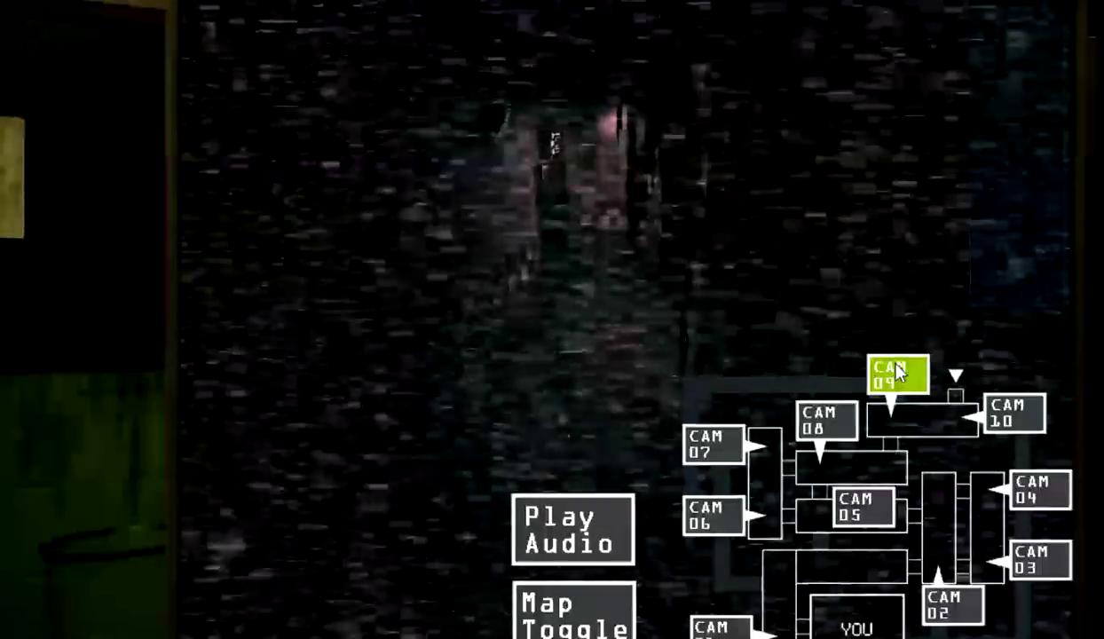
left_click(818, 422)
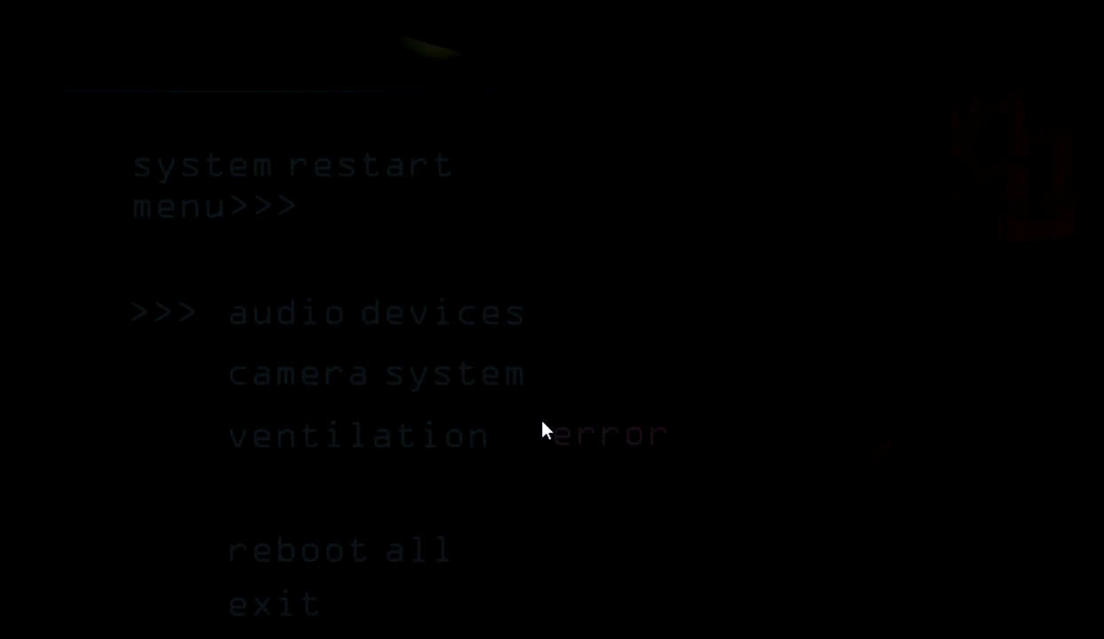
- Reboot the ventilation system from the restart menu
left_click(479, 444)
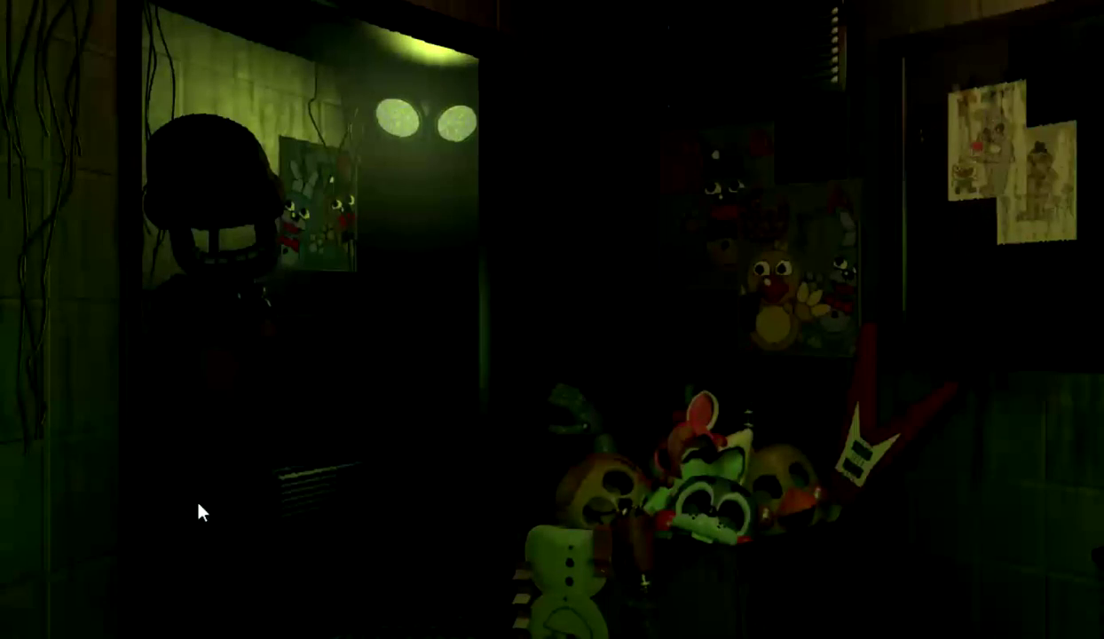
- Select the erroring ventilation system and reboot it again
left_click(477, 440)
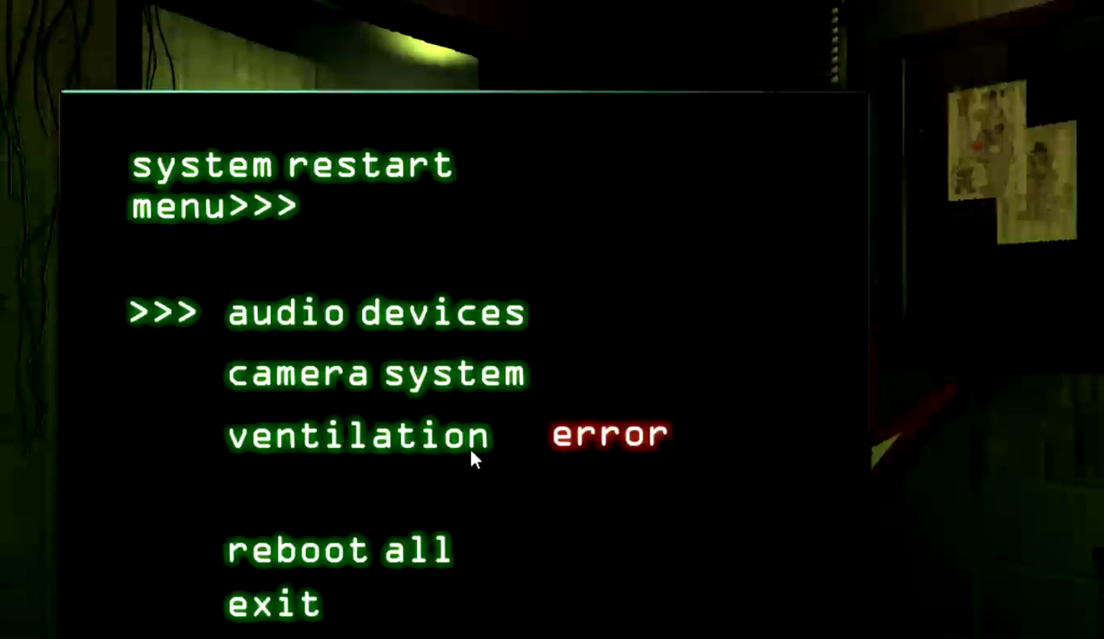
left_click(468, 448)
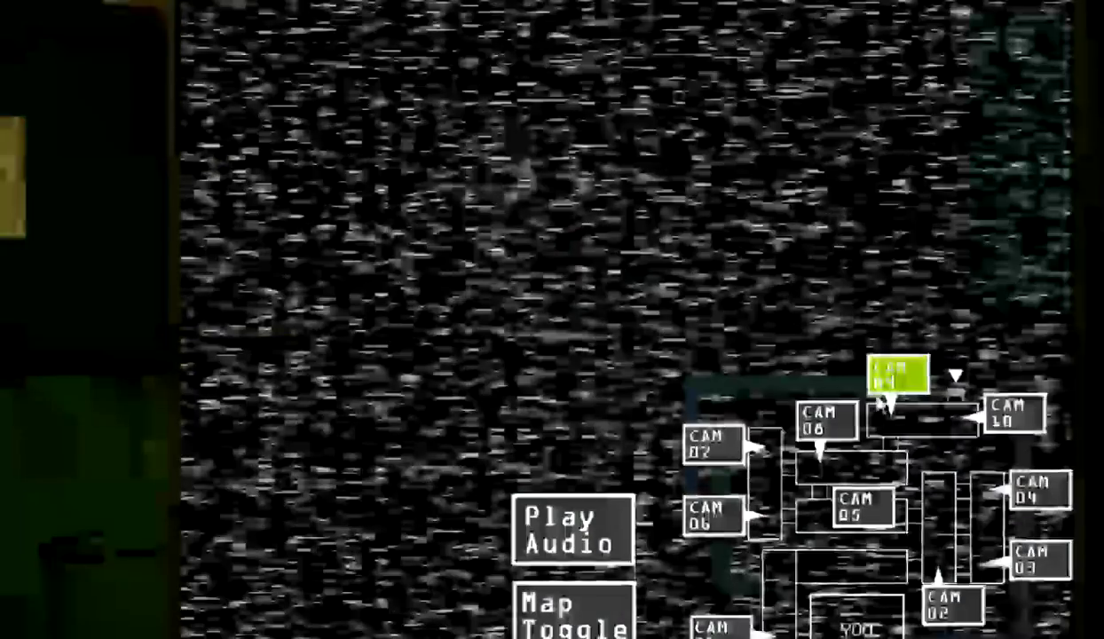
- Flip through the CAM 08, CAM 05 and CAM 07 feeds
left_click(826, 421)
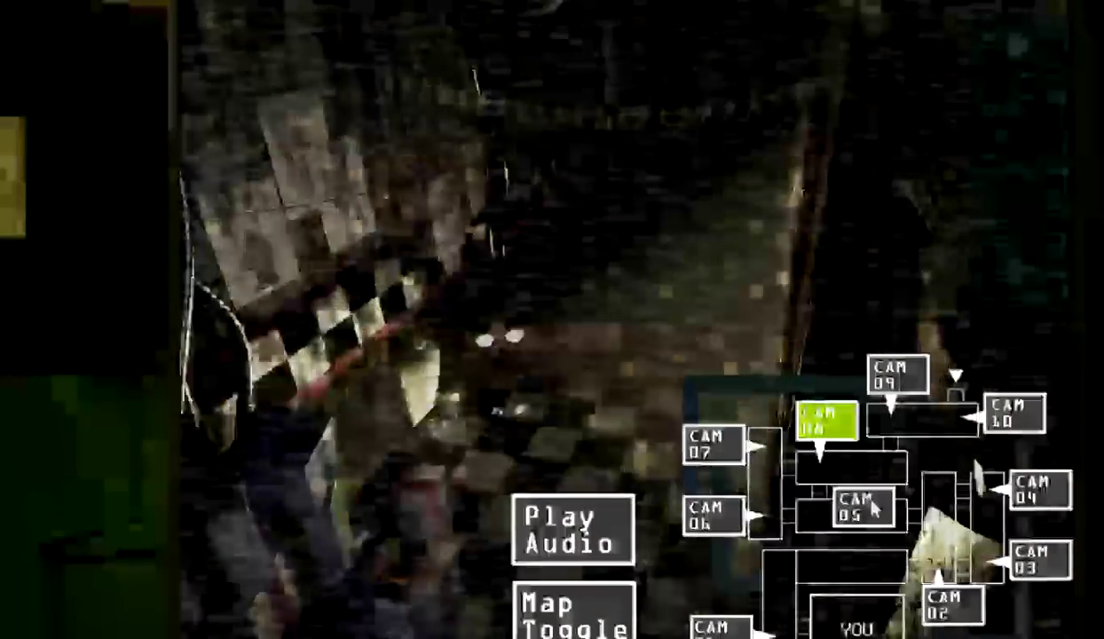
left_click(872, 508)
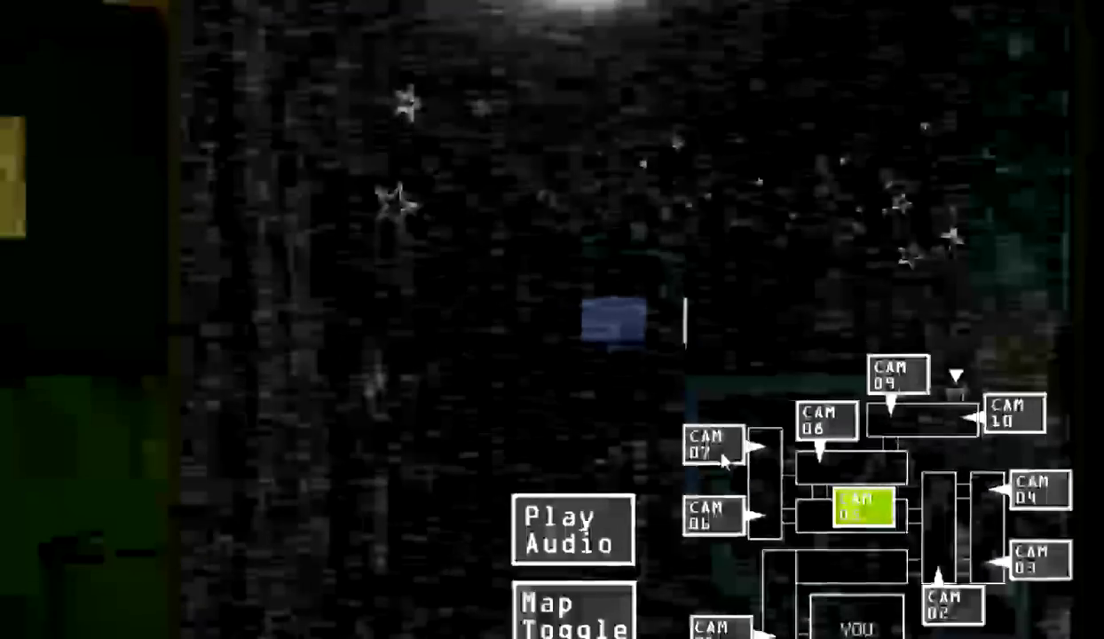
left_click(724, 458)
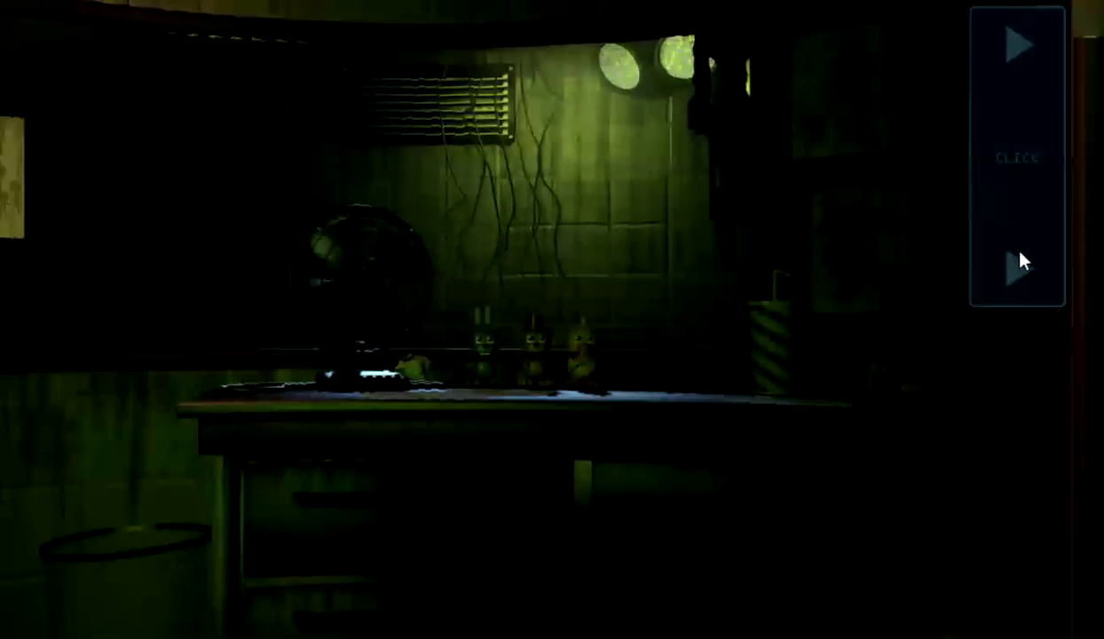
- Raise the camera monitor and check CAM 09, CAM 08, CAM 05 and CAM 10
left_click(1020, 259)
left_click(895, 380)
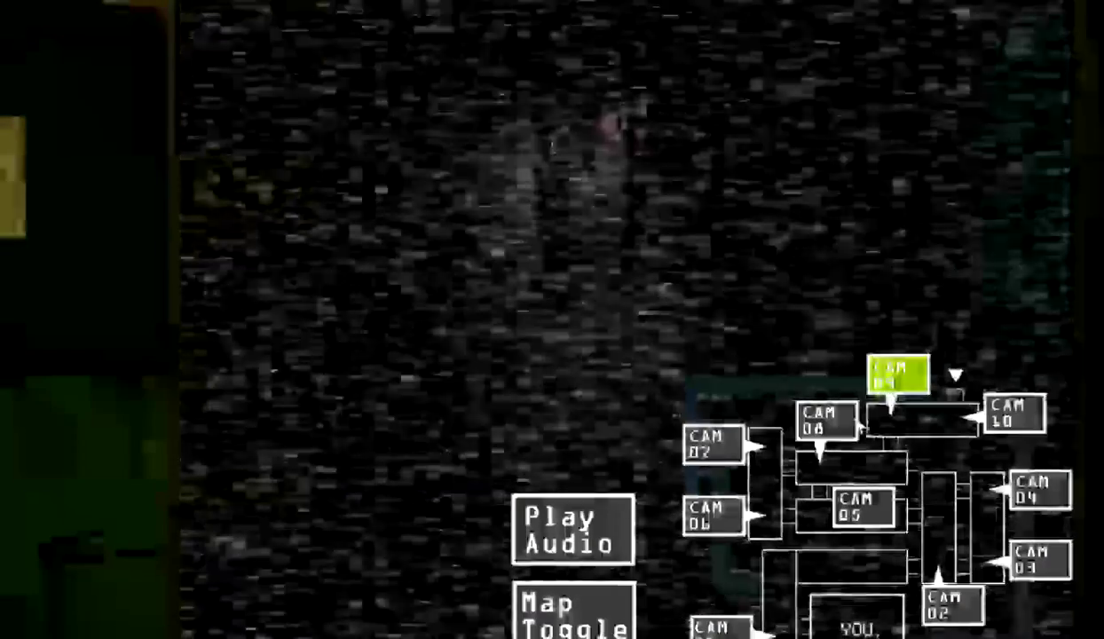
left_click(827, 417)
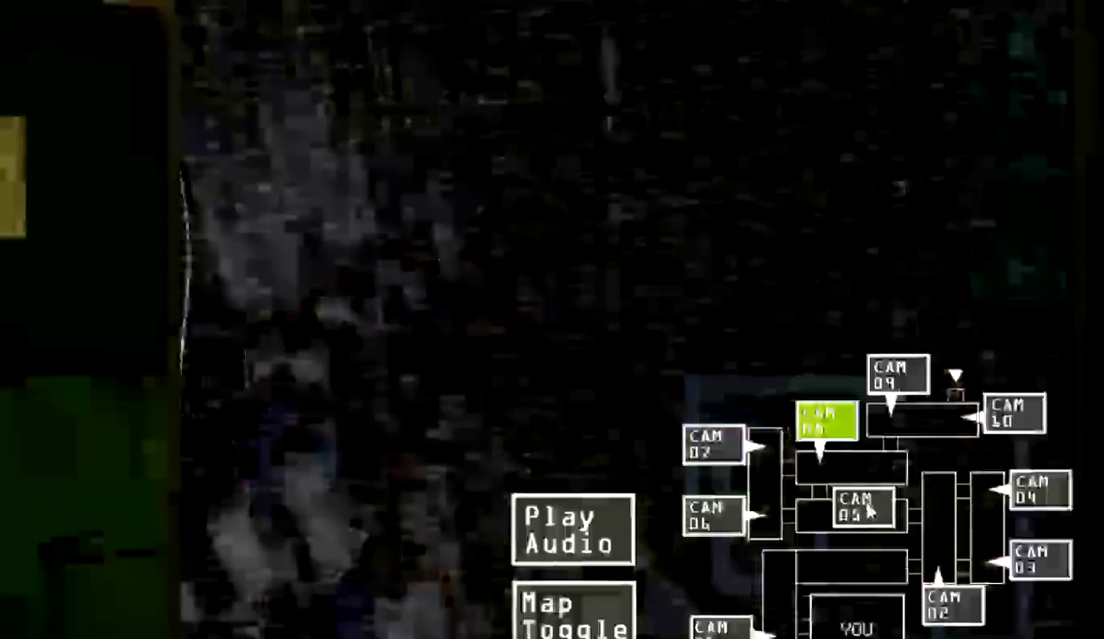
left_click(865, 507)
left_click(1011, 412)
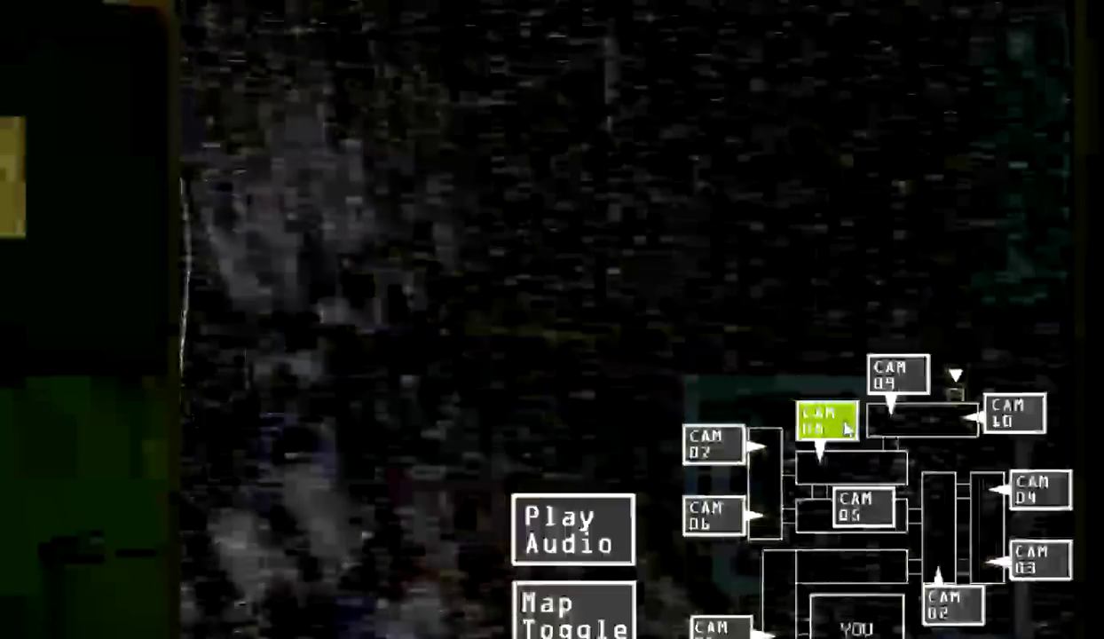
- Switch from CAM 07 to CAM 10 and back to CAM 07
left_click(721, 442)
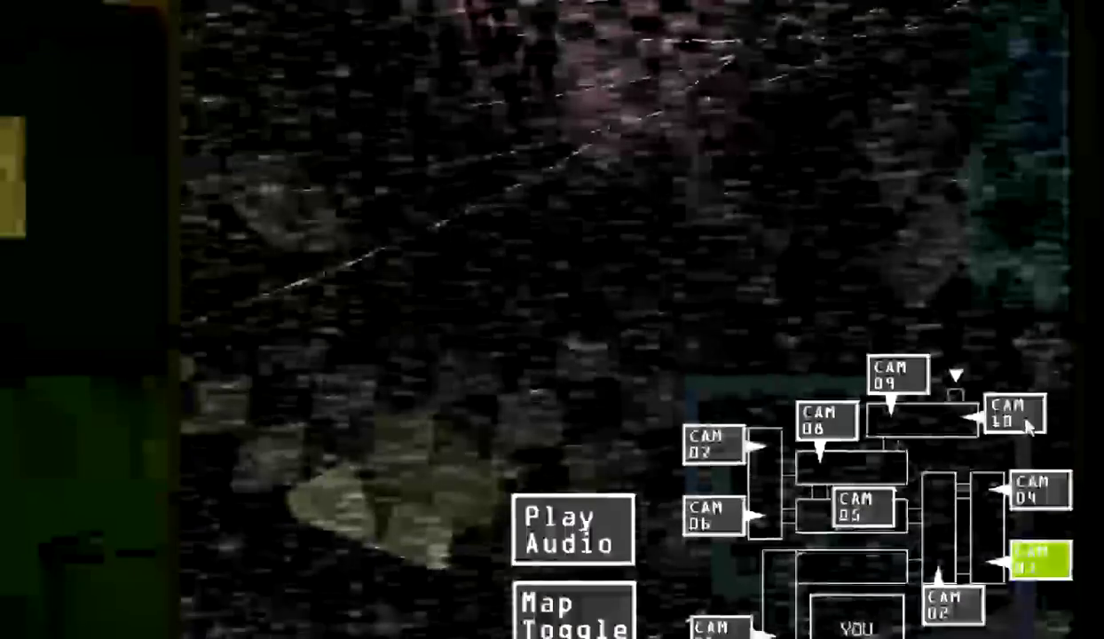
left_click(1011, 413)
left_click(722, 444)
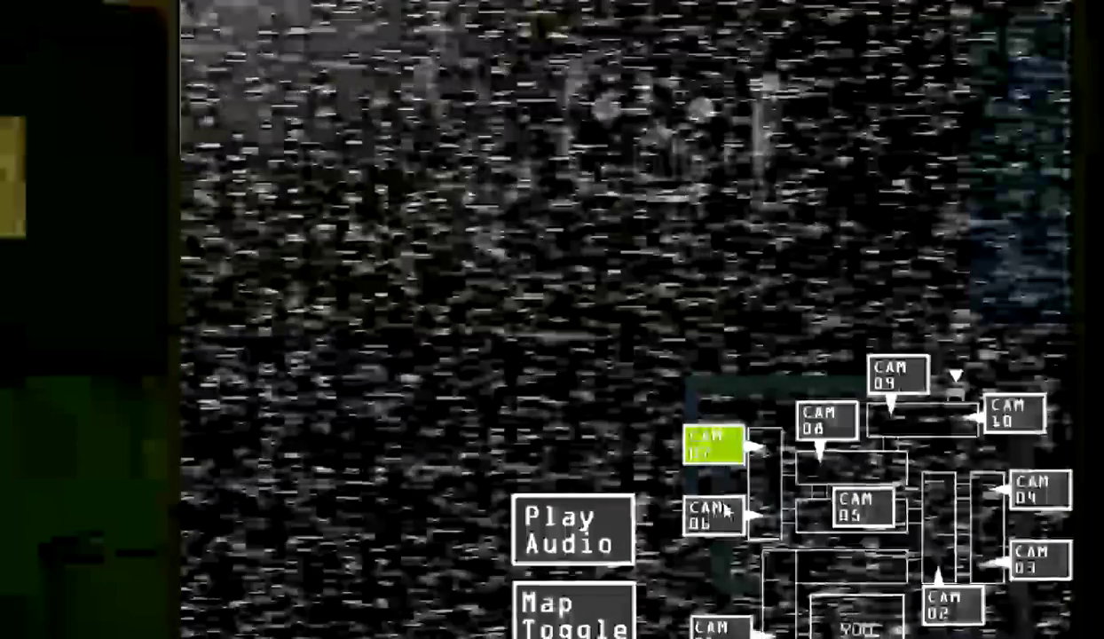